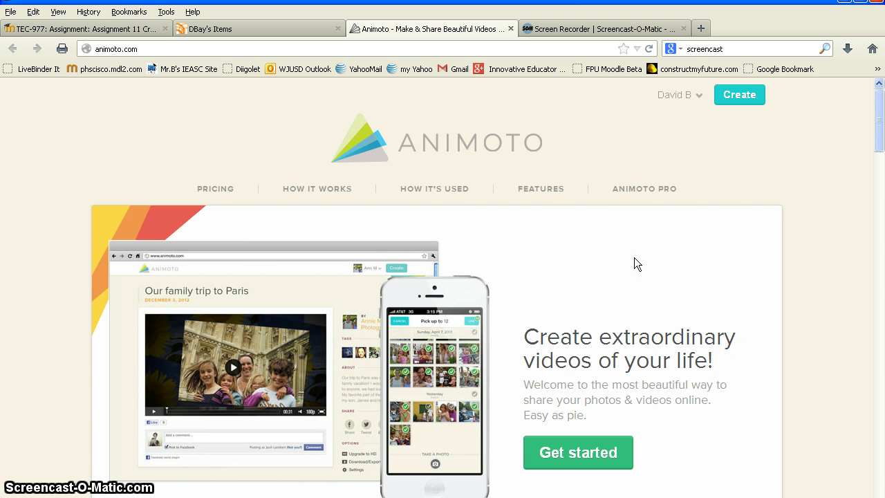
# Open the first PHS SkillsUSA Regional video from the My Videos collection.
pyautogui.click(681, 95)
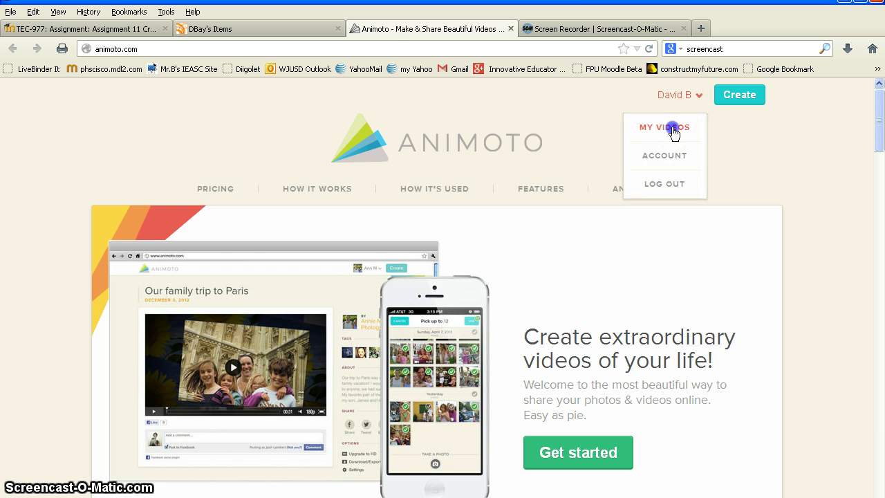
pyautogui.click(673, 131)
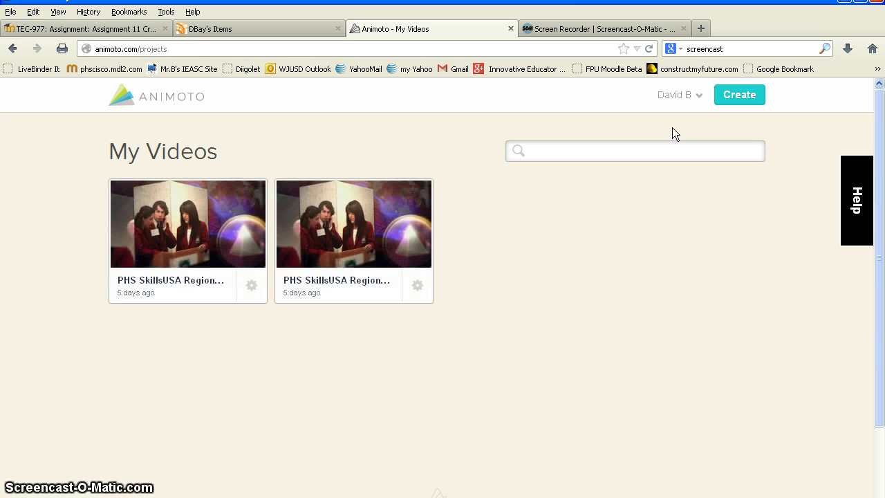
pyautogui.click(417, 226)
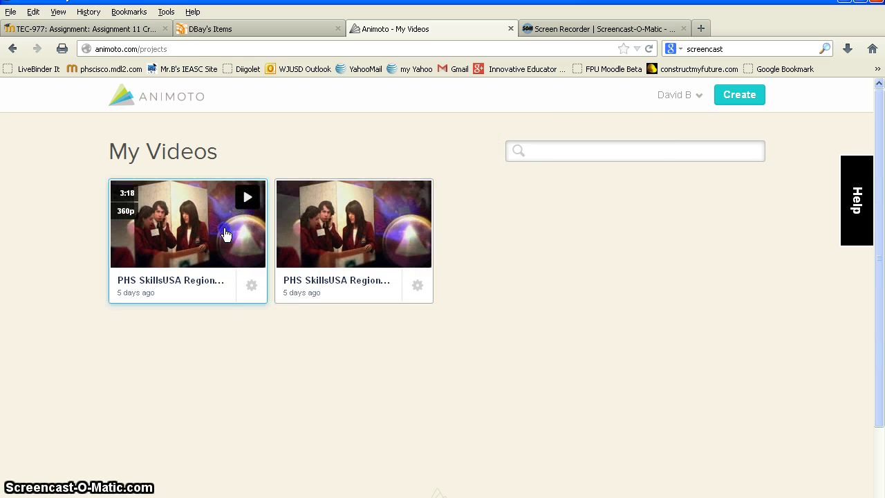
pyautogui.click(250, 207)
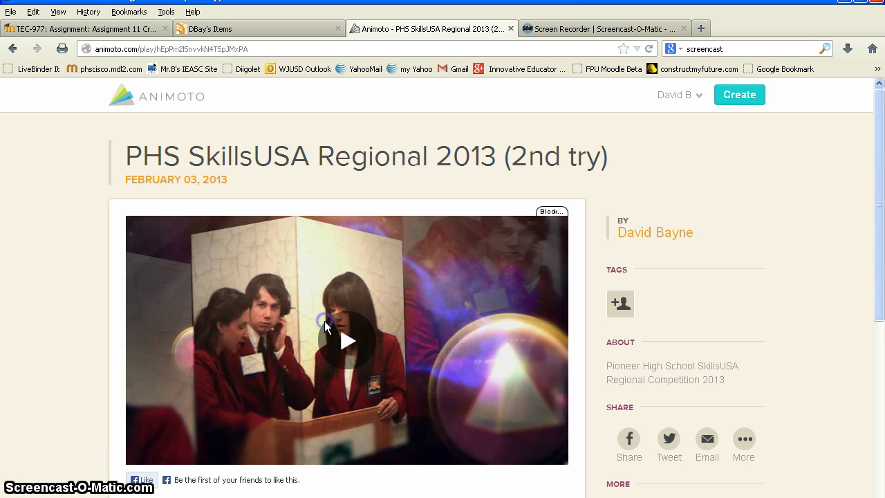
# Play the PHS SkillsUSA Regional 2013 (2nd try) video for about 20 seconds and pause it.
pyautogui.click(349, 348)
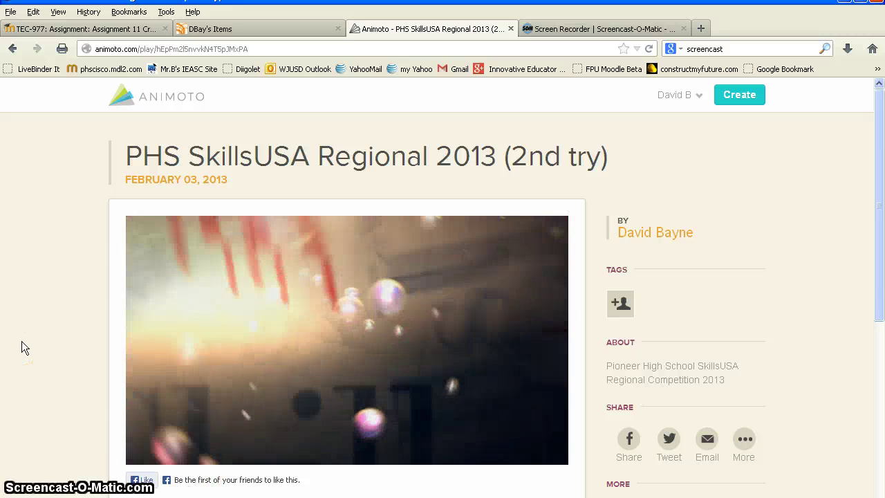
pyautogui.click(80, 351)
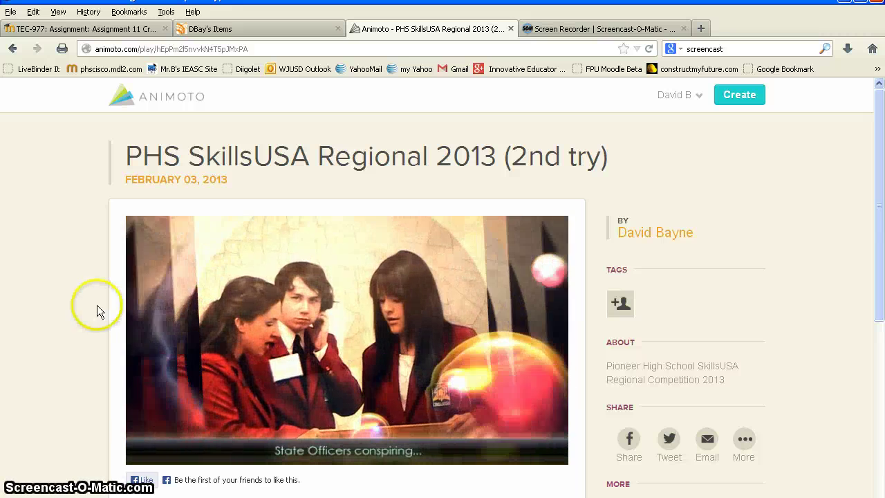
pyautogui.moveTo(164, 298)
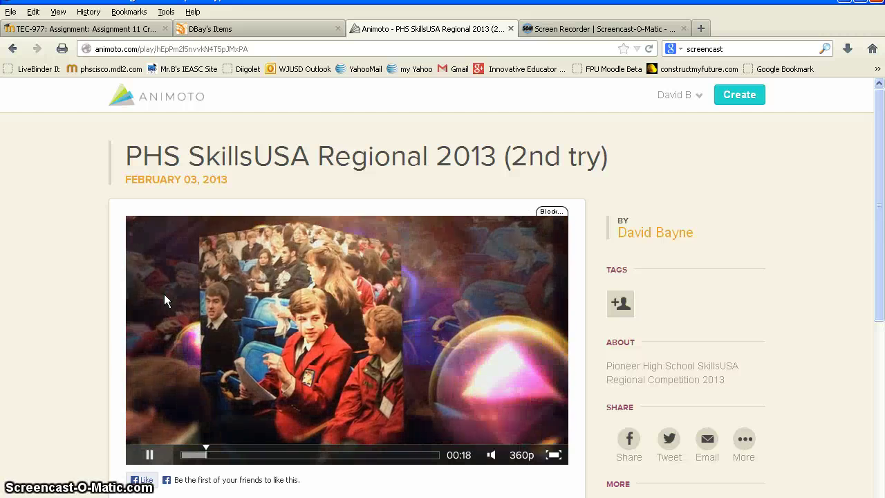
pyautogui.click(152, 455)
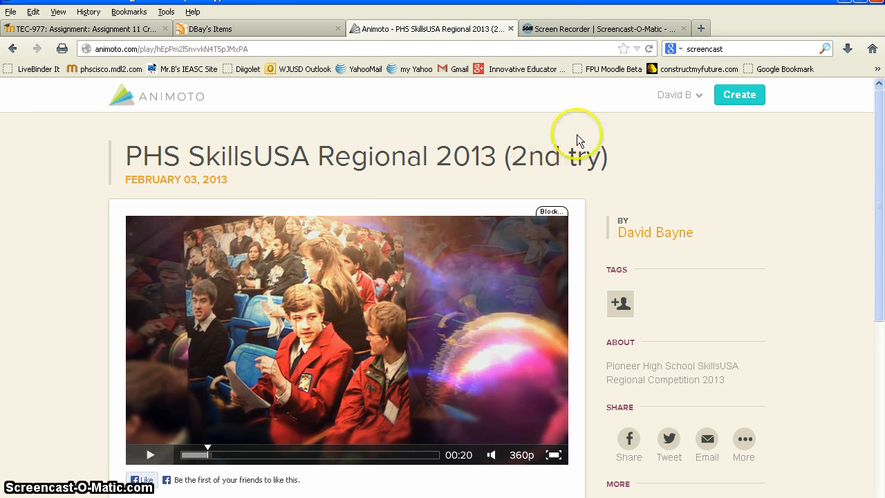
# View the account settings and start creating a new video.
pyautogui.moveTo(674, 95)
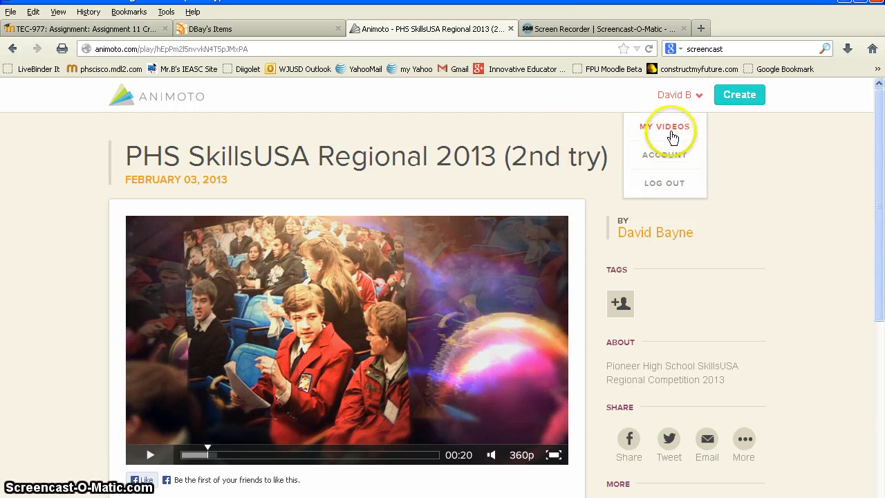
pyautogui.click(671, 159)
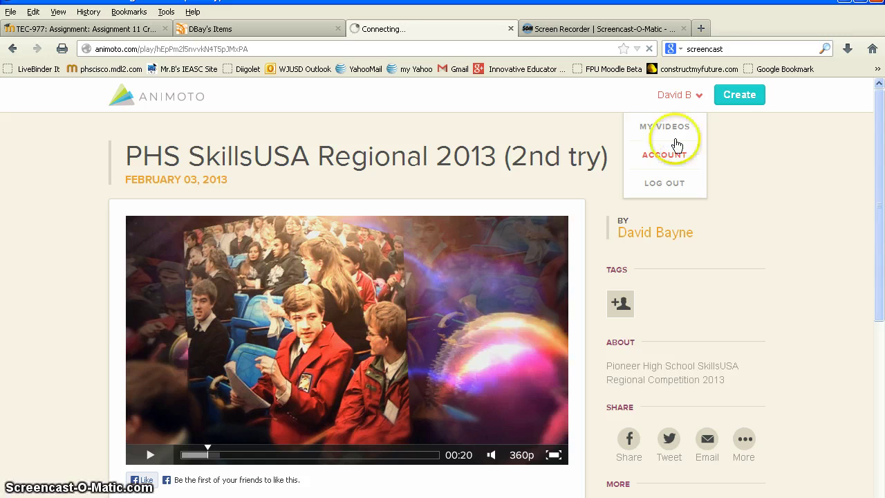
pyautogui.click(739, 98)
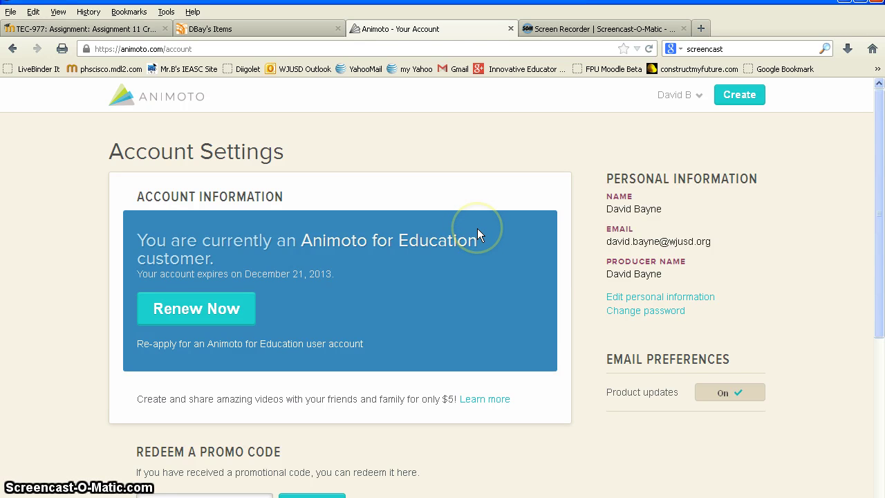
pyautogui.click(744, 101)
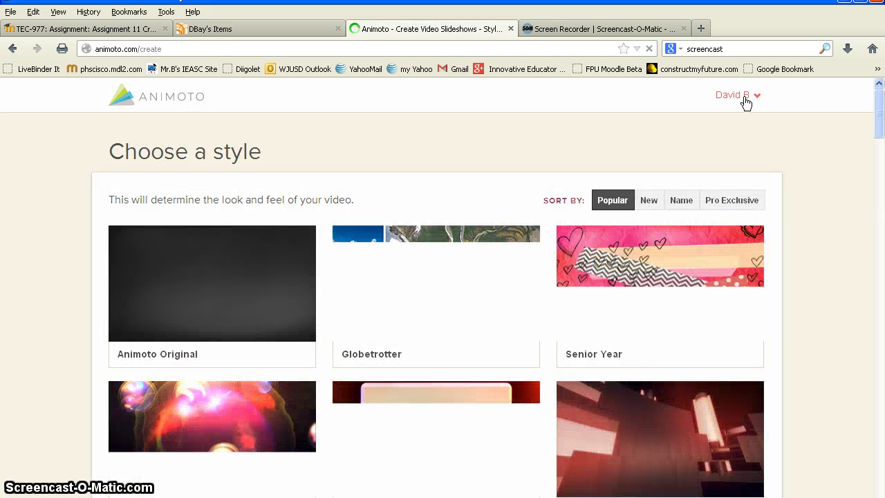
# Browse the available video styles and open the preview of The Future style.
pyautogui.scroll(-5, 745, 102)
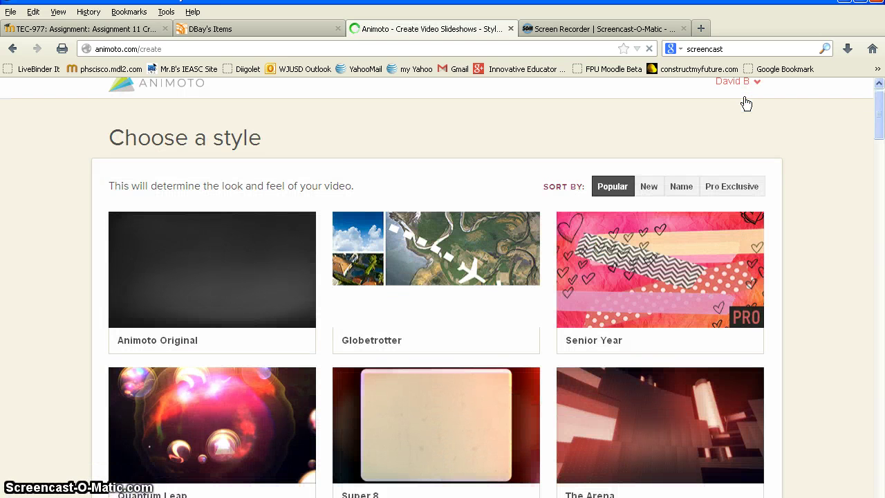
pyautogui.scroll(-3, 746, 102)
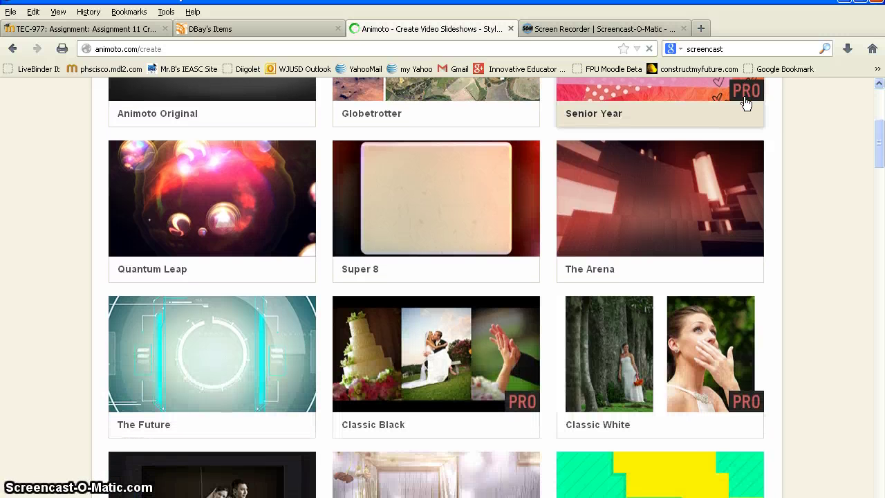
pyautogui.scroll(2, 745, 102)
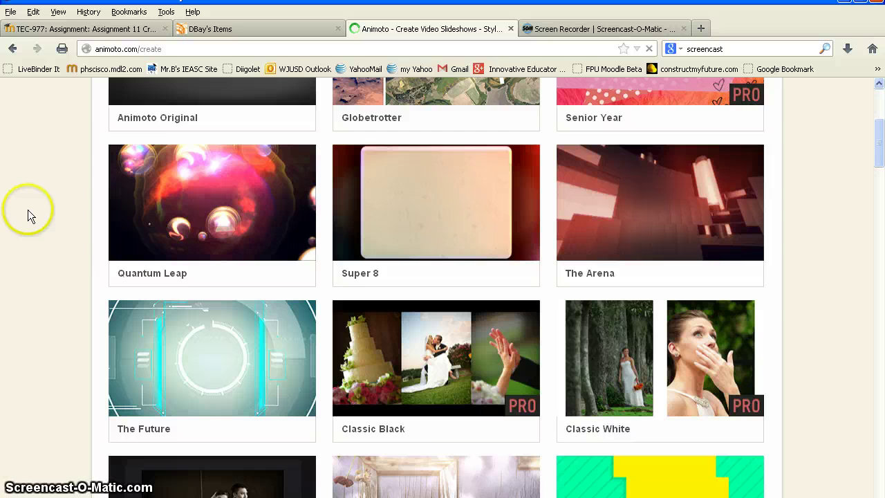
pyautogui.scroll(-5, 28, 210)
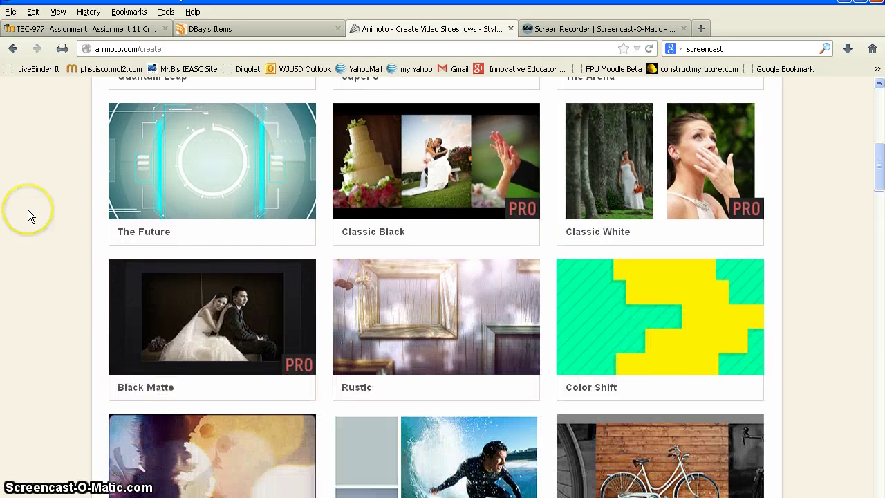
pyautogui.moveTo(173, 148)
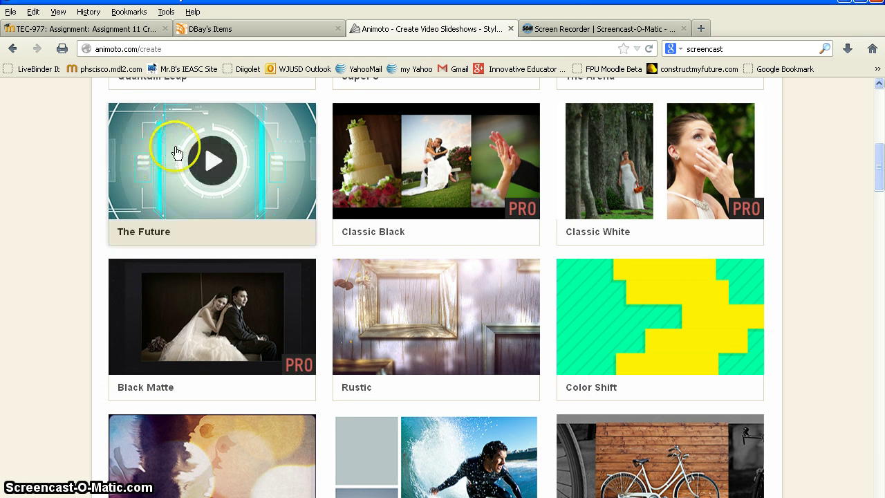
pyautogui.click(226, 172)
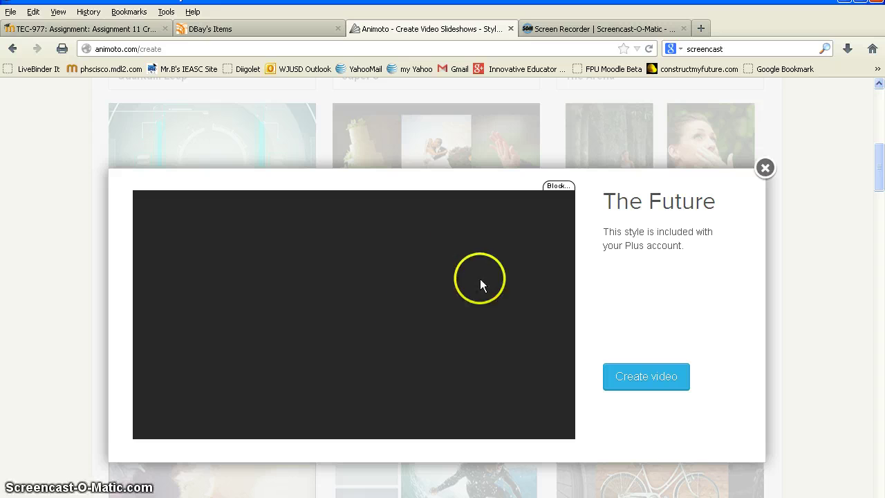
# Play the sample video of The Future style with the playback quality set to 240p.
pyautogui.click(330, 328)
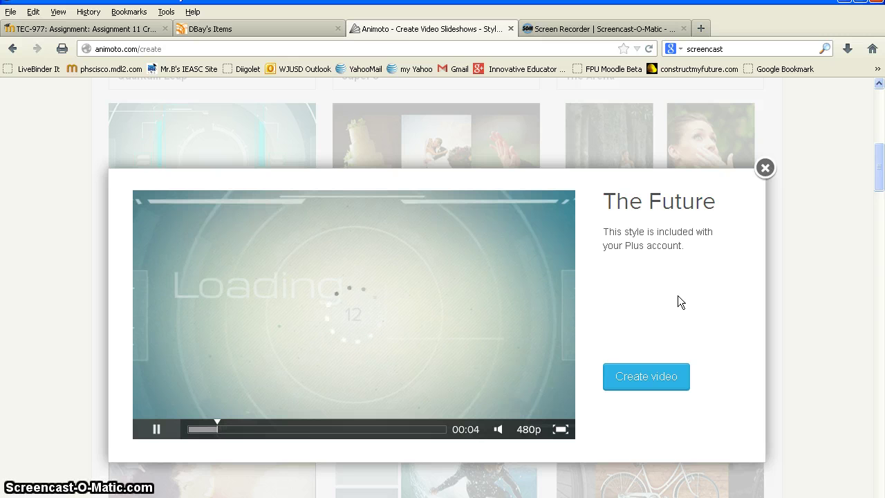
pyautogui.click(529, 430)
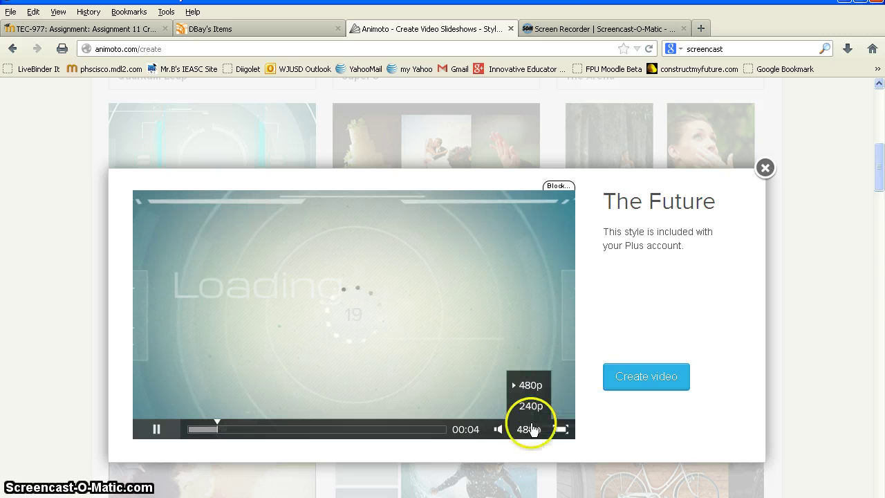
pyautogui.click(529, 408)
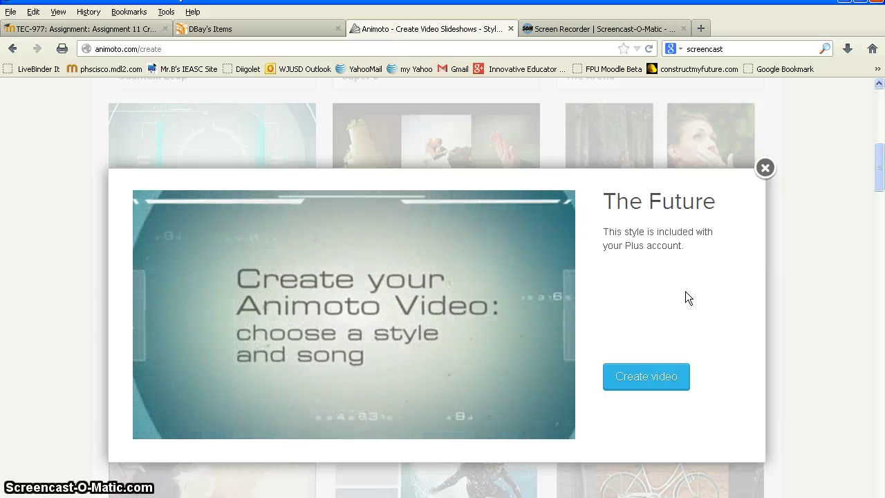
# Create a video in The Future style and confirm that same style again in the project's style chooser.
pyautogui.click(682, 294)
pyautogui.click(650, 378)
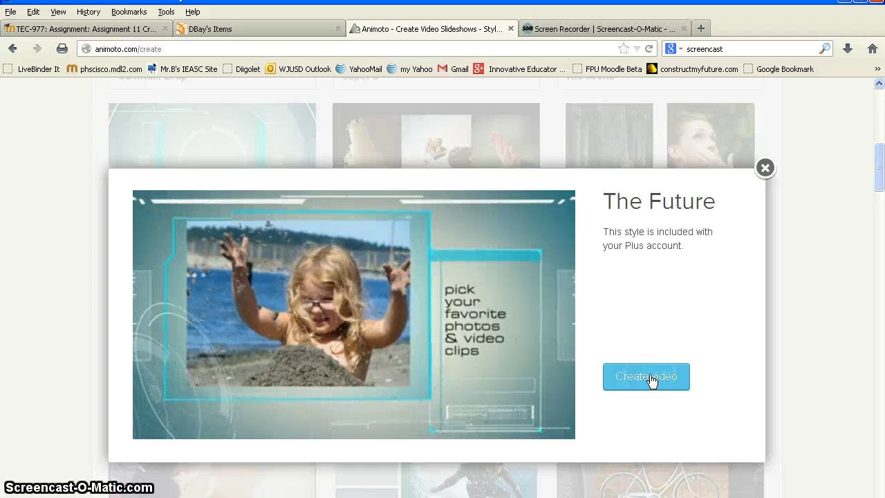
pyautogui.click(650, 378)
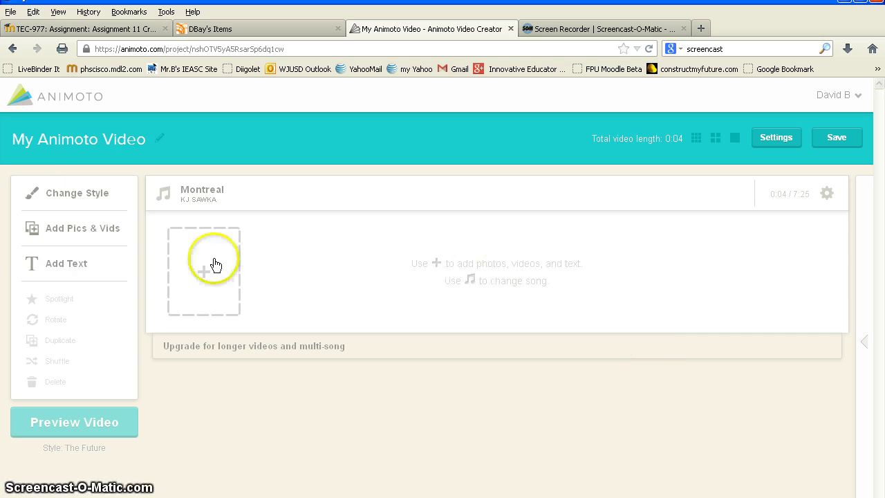
pyautogui.click(62, 194)
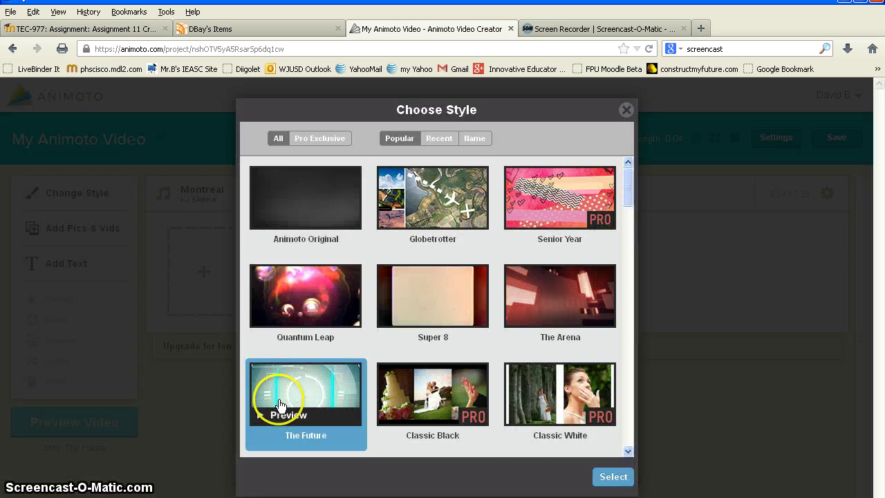
pyautogui.click(611, 479)
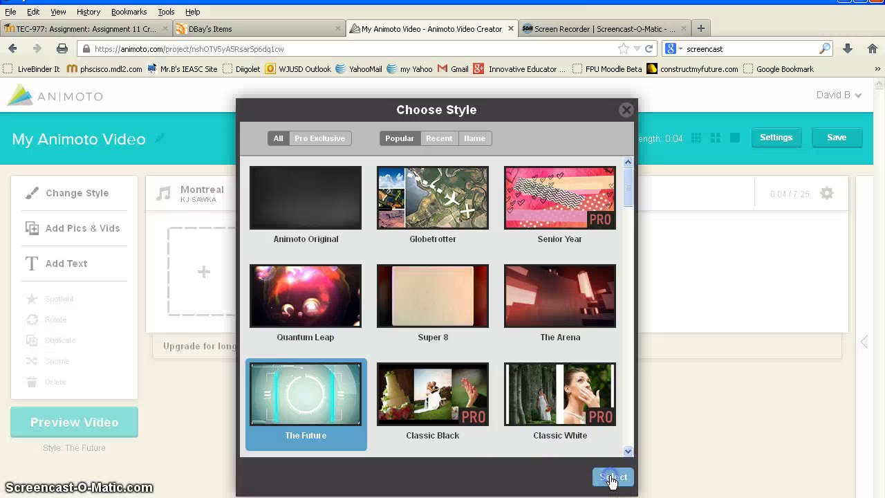
# Choose Picasa as the source for pictures and grant animoto.com access to the Picasa Web Albums.
pyautogui.click(58, 235)
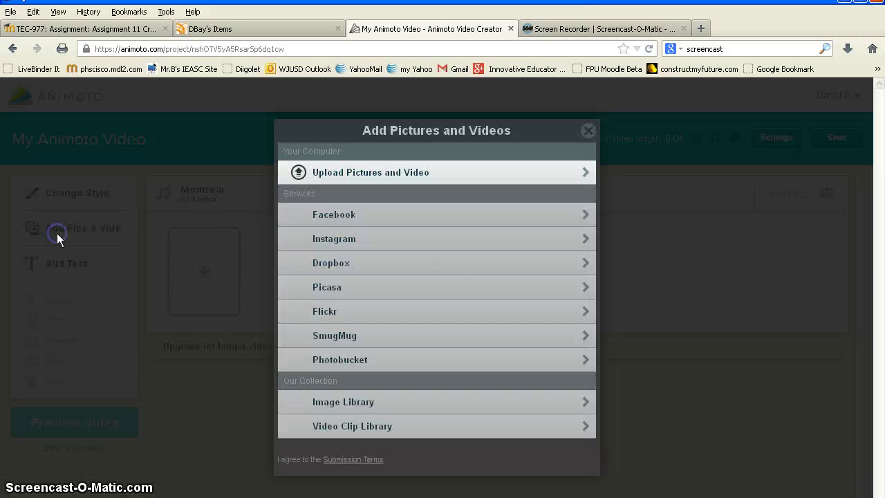
pyautogui.click(351, 286)
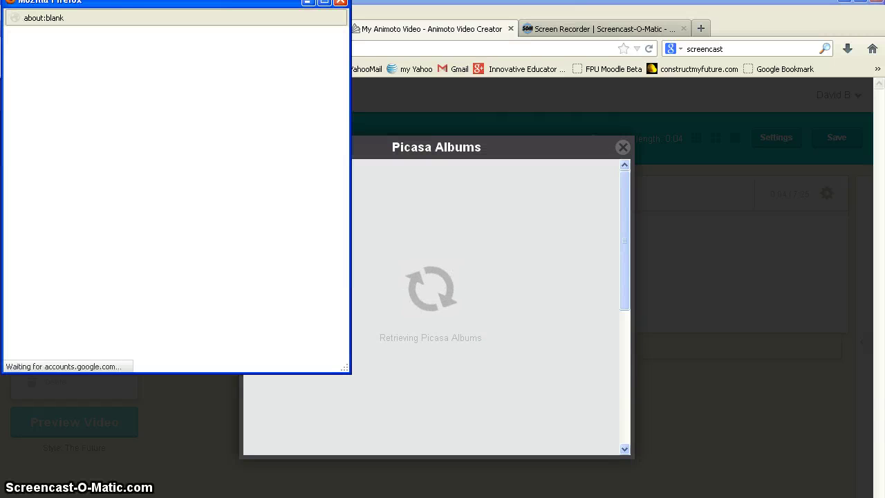
pyautogui.moveTo(171, 4); pyautogui.dragTo(210, 47)
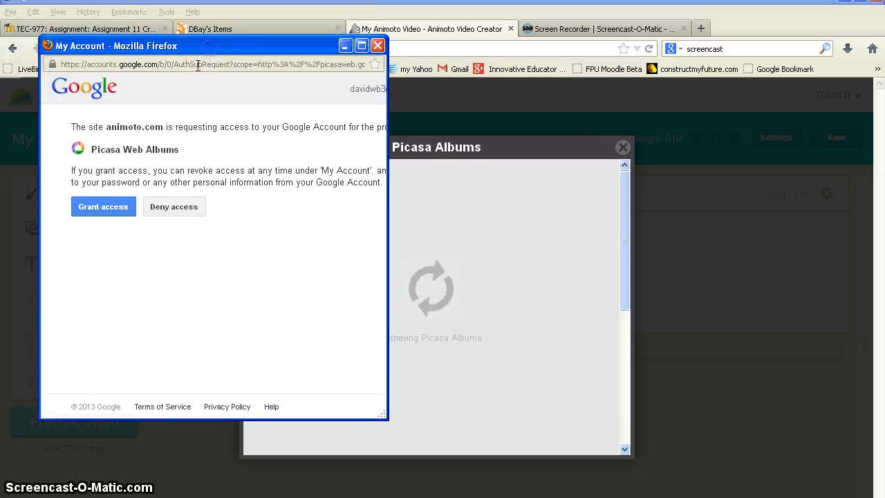
pyautogui.click(115, 210)
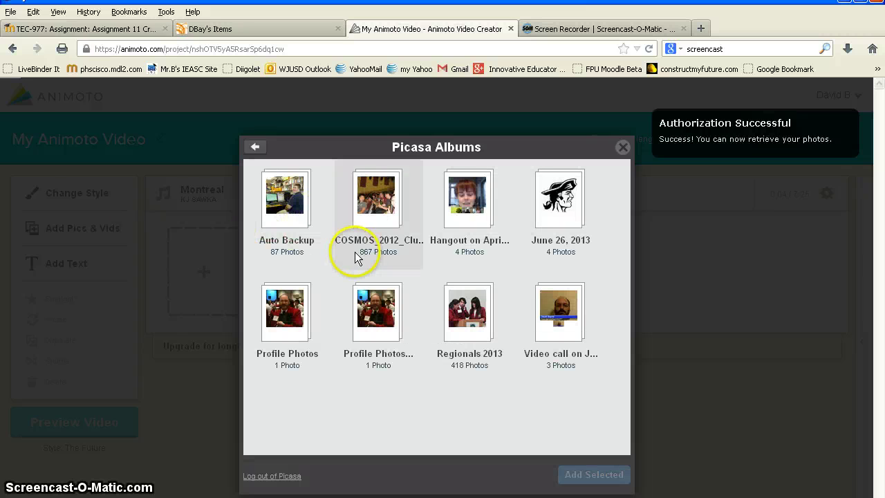
# Add all 87 photos of the Auto Backup Picasa album to the video.
pyautogui.click(287, 197)
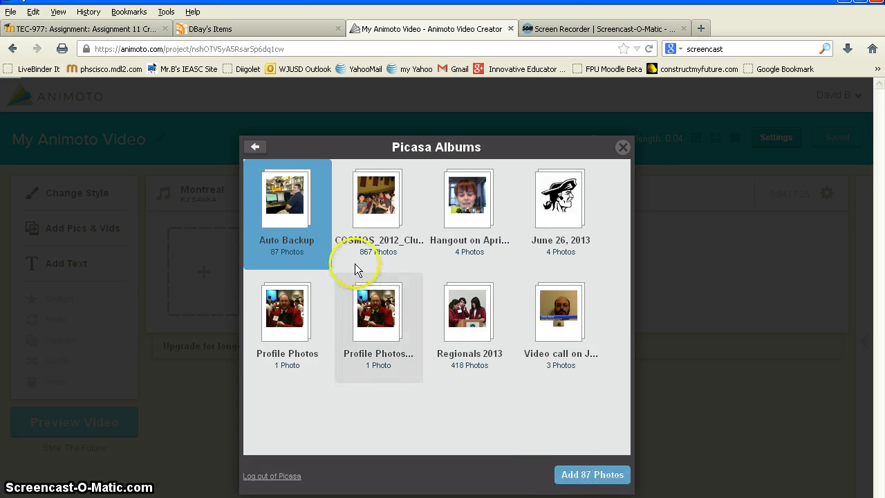
pyautogui.click(584, 476)
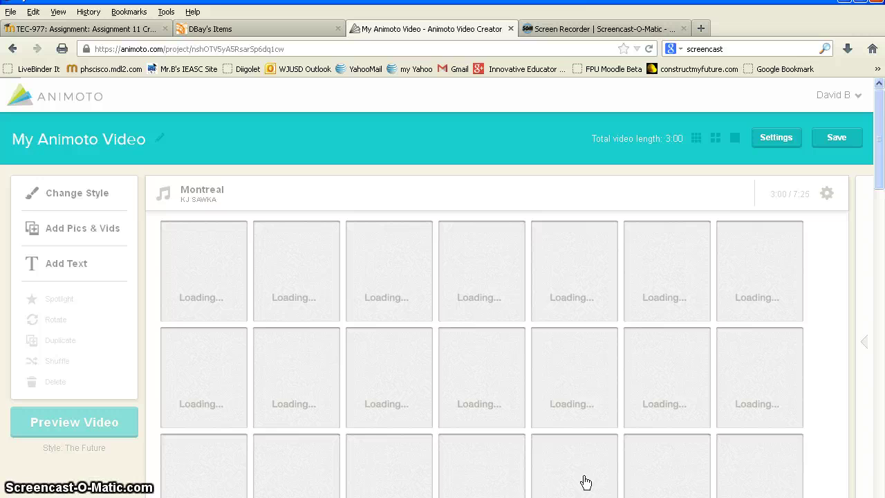
pyautogui.click(430, 291)
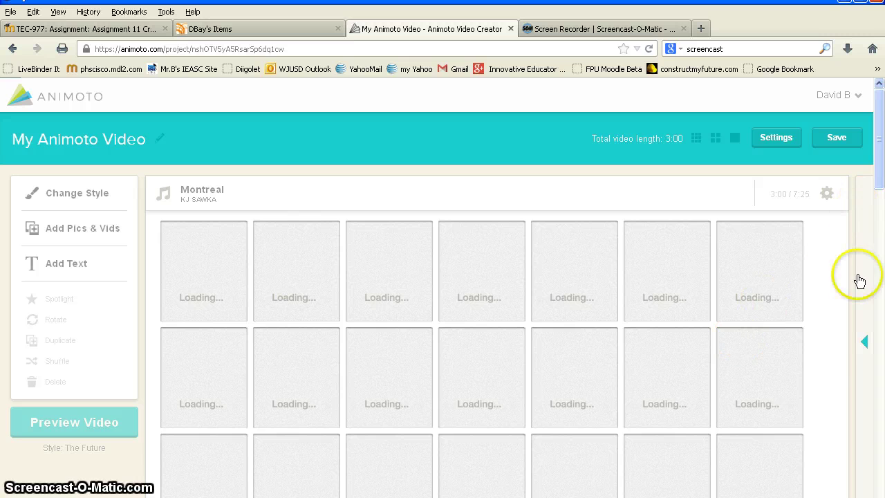
# Expand the tray for unused items beside the storyboard and look through the added photos to the last one.
pyautogui.moveTo(863, 336); pyautogui.dragTo(800, 335)
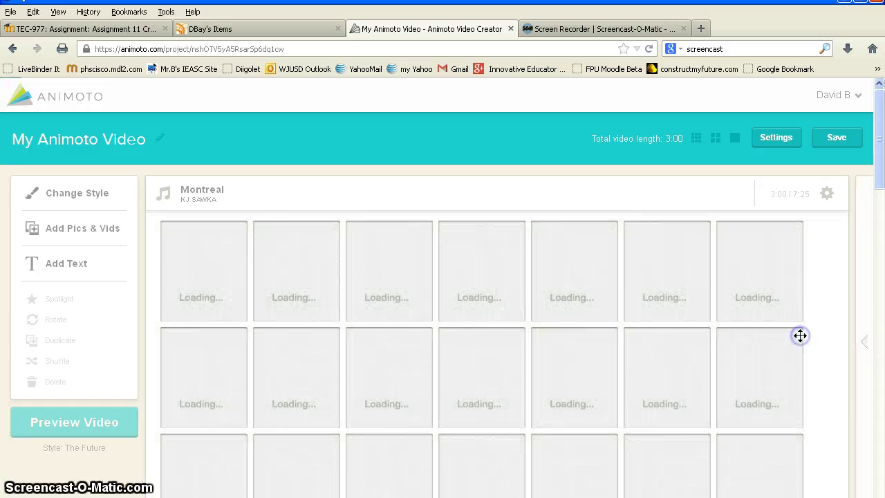
pyautogui.click(864, 349)
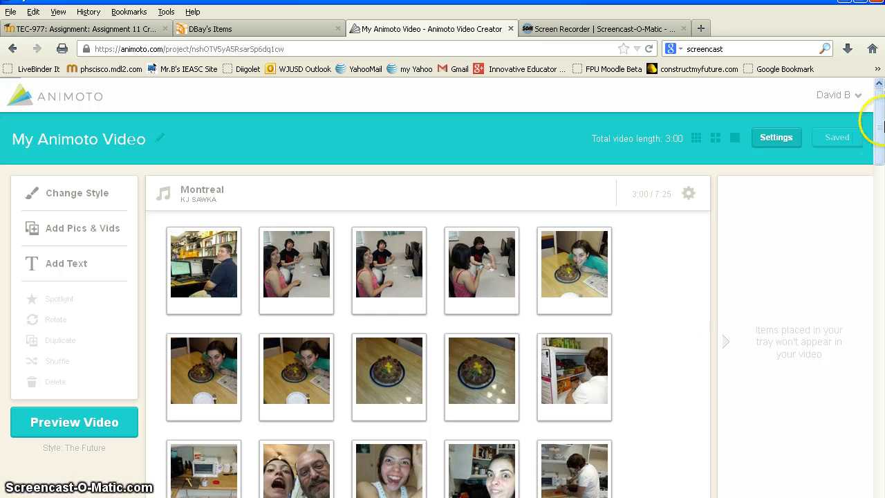
pyautogui.moveTo(879, 125); pyautogui.dragTo(881, 456)
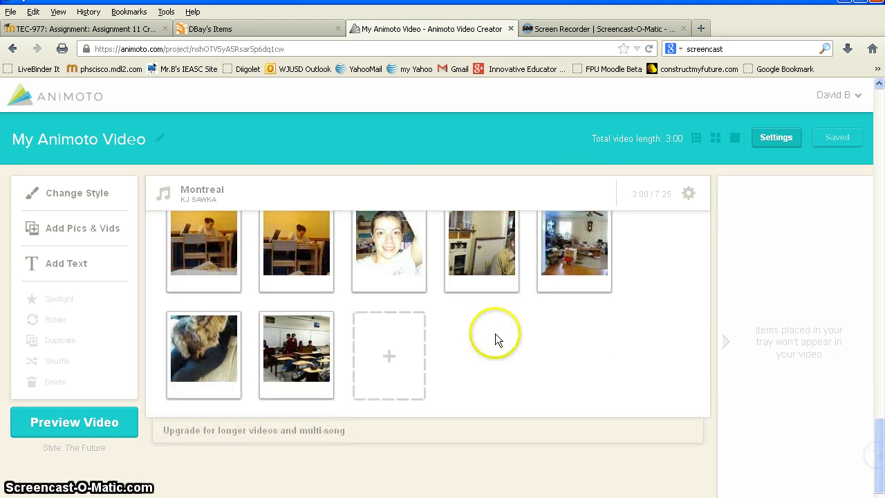
# Add a text card after the last photo with the title "Sample Animoto" and the presenter's name as subtitle.
pyautogui.click(397, 353)
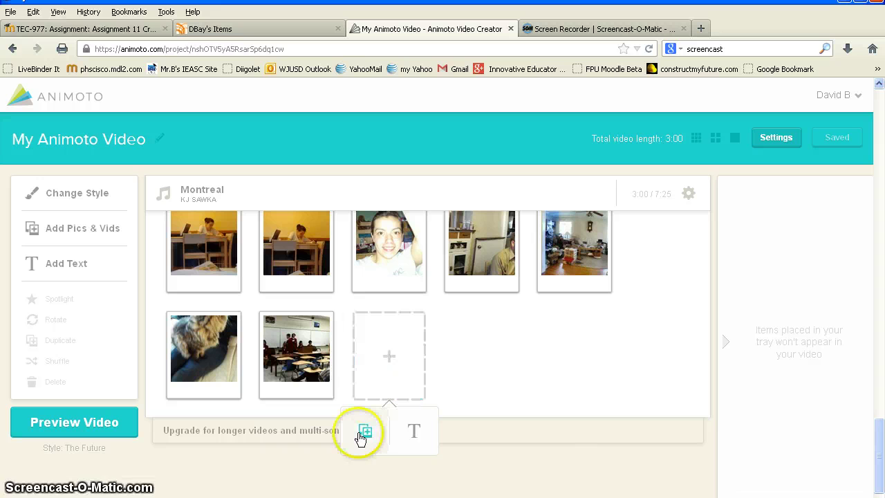
pyautogui.click(408, 431)
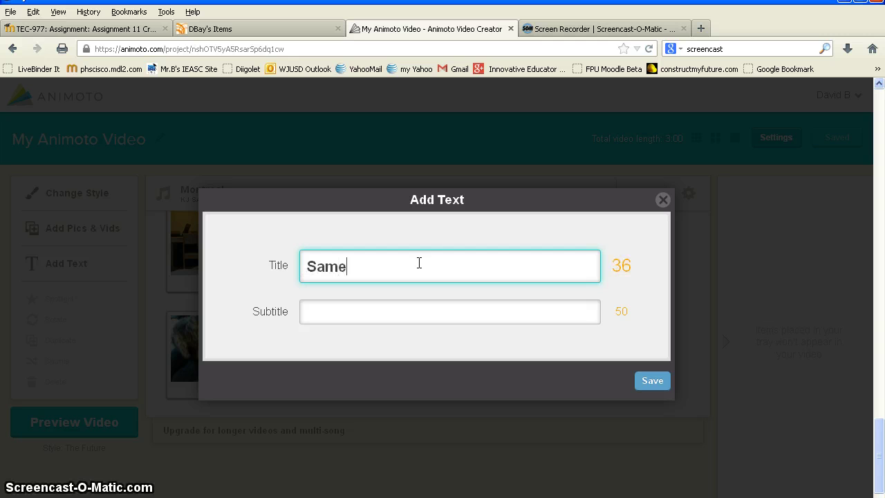
pyautogui.write('Sample Animot')
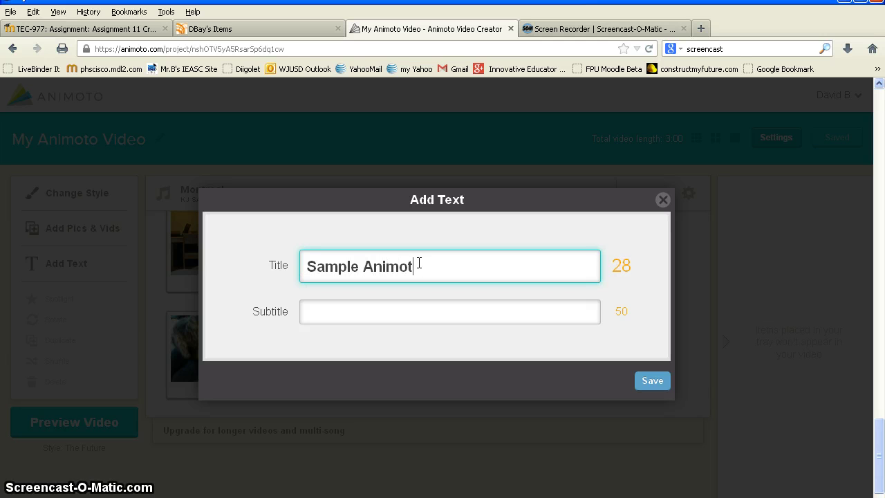
pyautogui.write('o')
pyautogui.press('Tab')
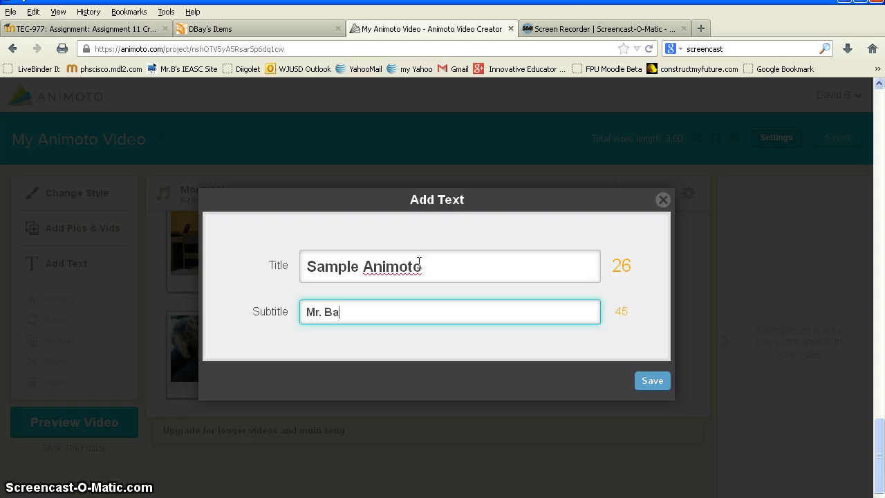
pyautogui.click(652, 381)
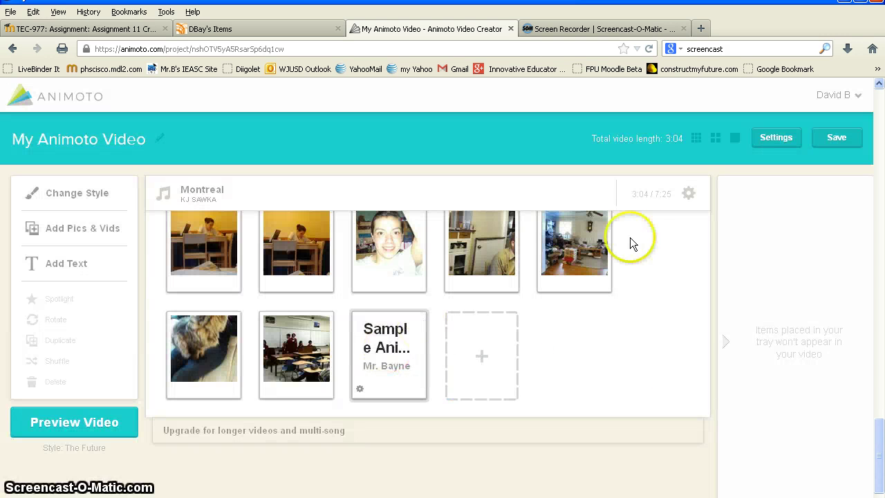
# Slow the image pacing to one notch below Moderate in the song and pacing settings and save it.
pyautogui.click(879, 181)
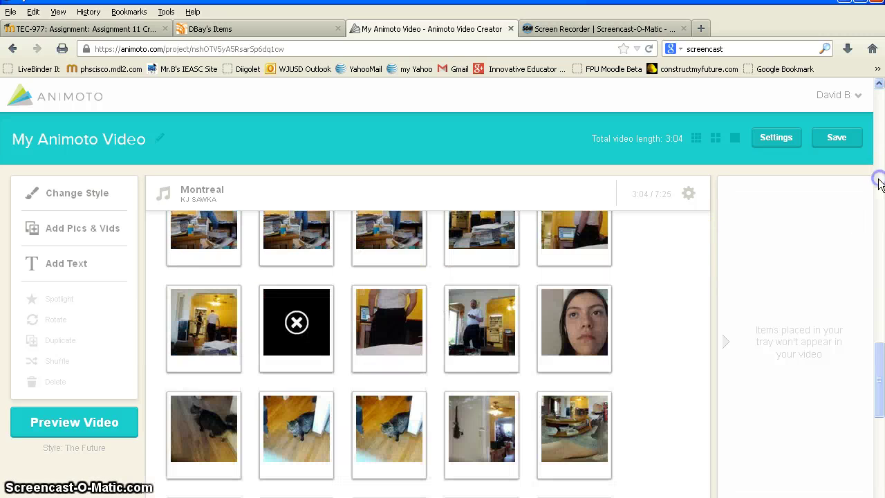
pyautogui.click(879, 182)
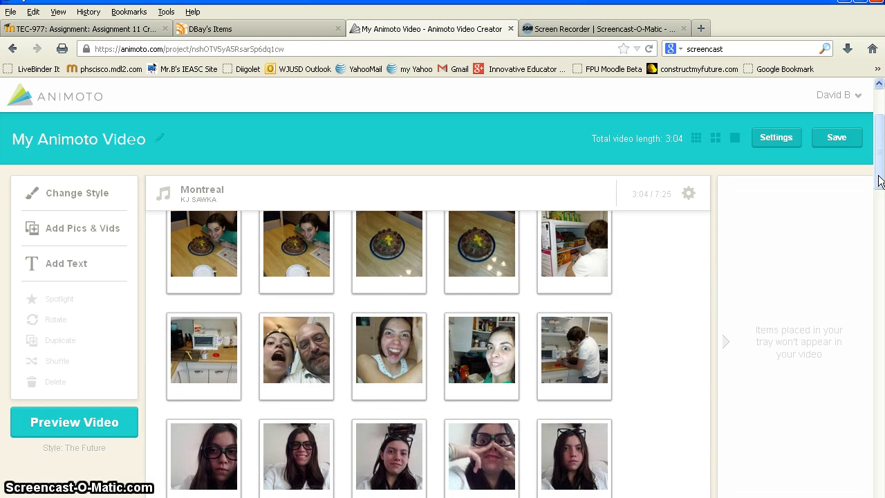
pyautogui.moveTo(878, 181); pyautogui.dragTo(878, 142)
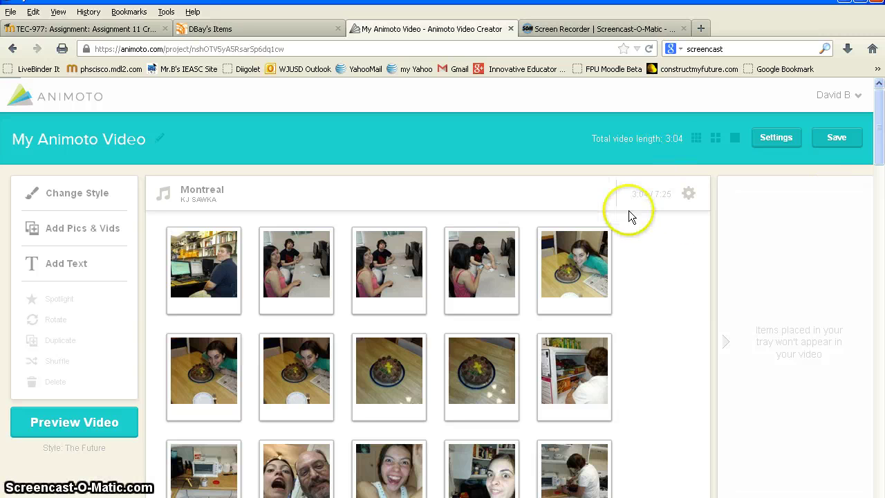
pyautogui.click(663, 198)
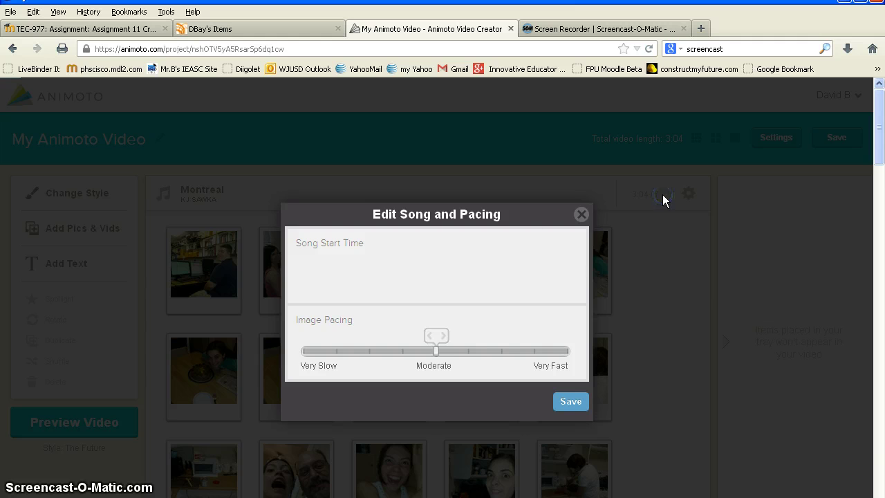
pyautogui.click(441, 338)
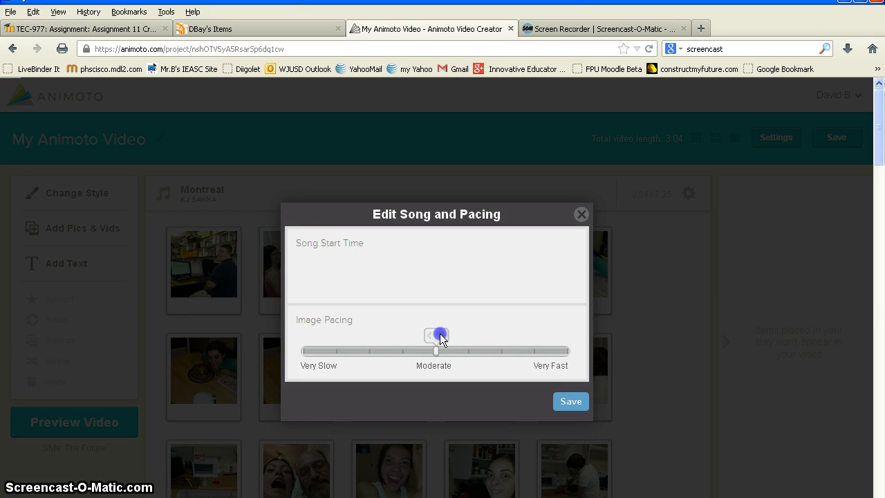
pyautogui.moveTo(440, 338); pyautogui.dragTo(414, 339)
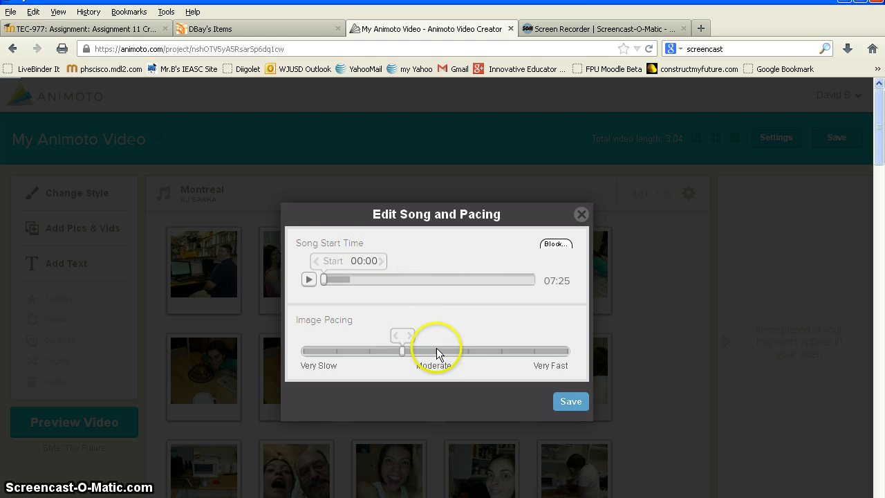
pyautogui.click(570, 402)
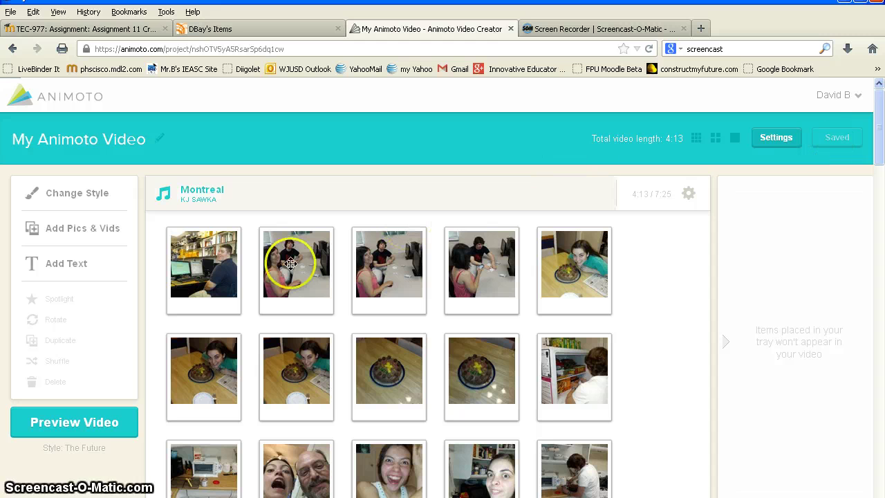
# Start the video preview, title the video "Test for TEC-977", and skip the preview to produce the video.
pyautogui.click(79, 428)
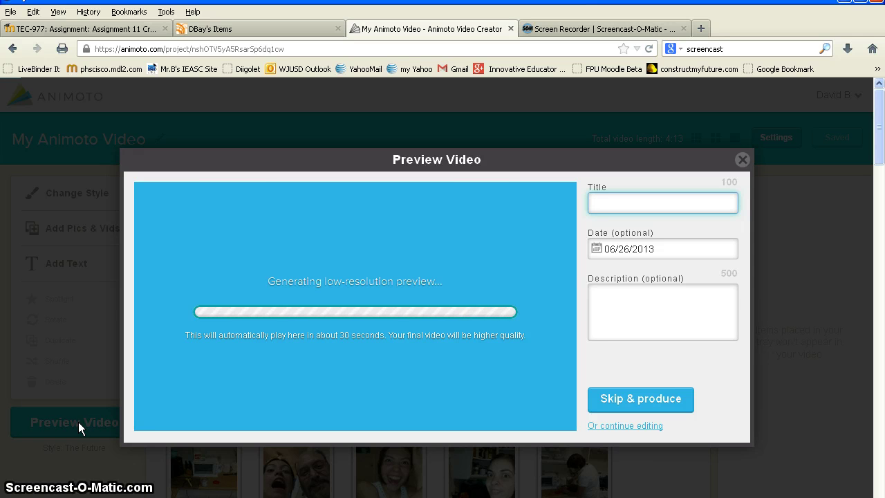
pyautogui.write('Test for TEC-977')
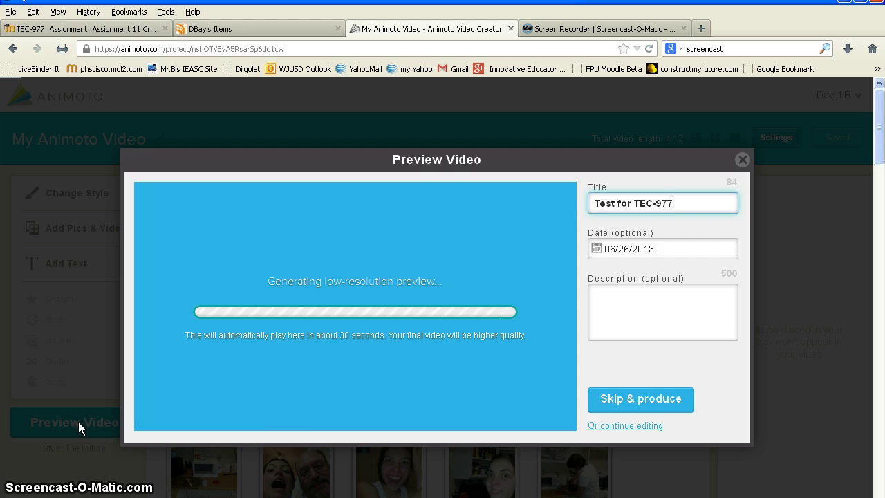
pyautogui.click(660, 399)
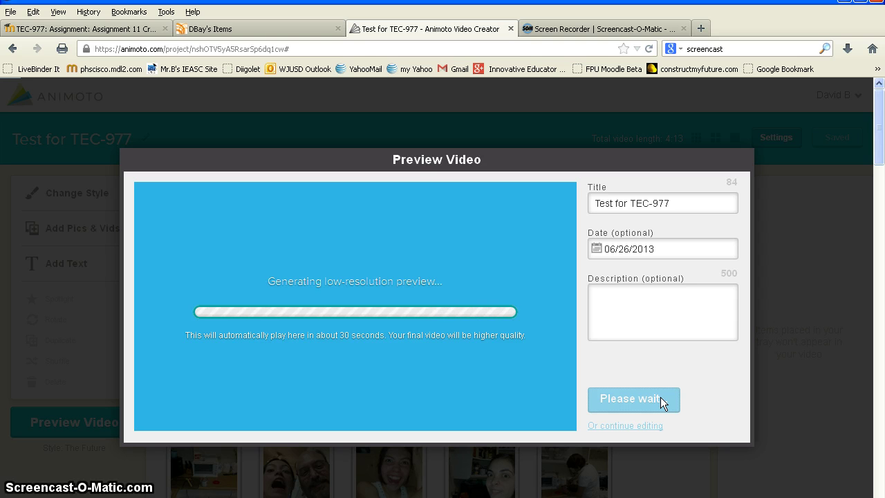
pyautogui.click(441, 373)
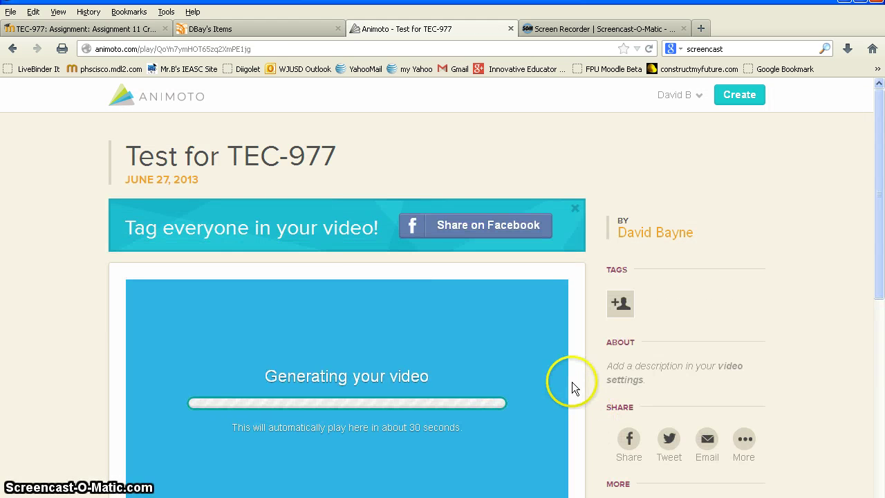
# Examine the produced video's player and read the hint beside the 360p rendering progress.
pyautogui.moveTo(878, 148); pyautogui.dragTo(879, 218)
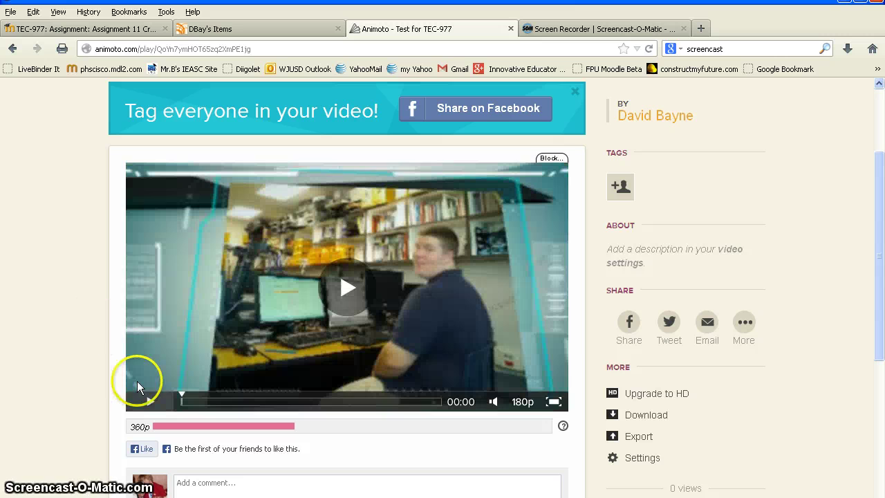
pyautogui.click(145, 402)
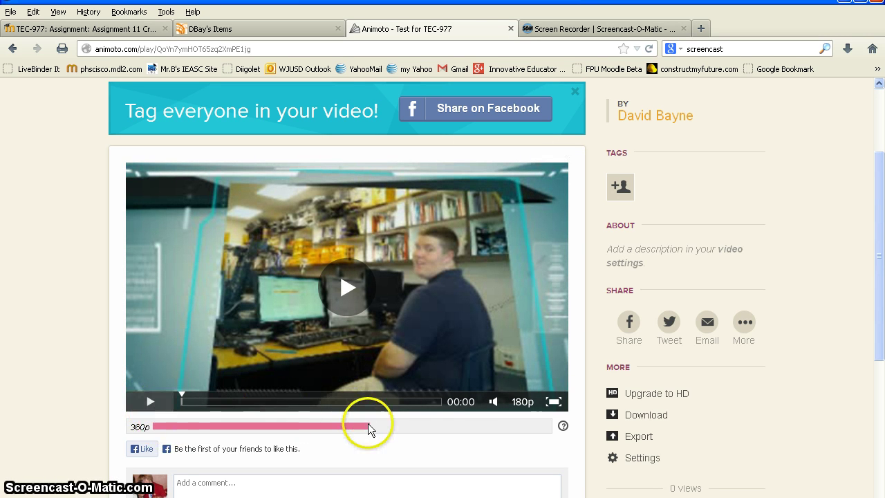
pyautogui.click(563, 425)
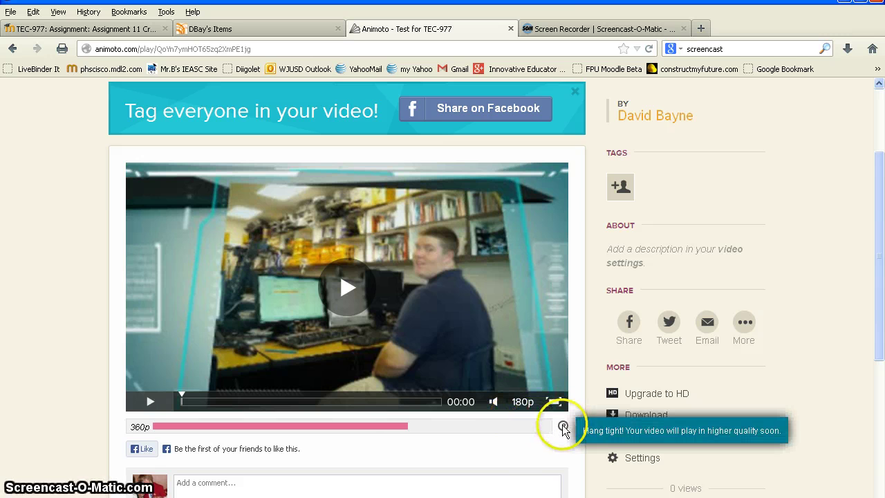
pyautogui.click(184, 355)
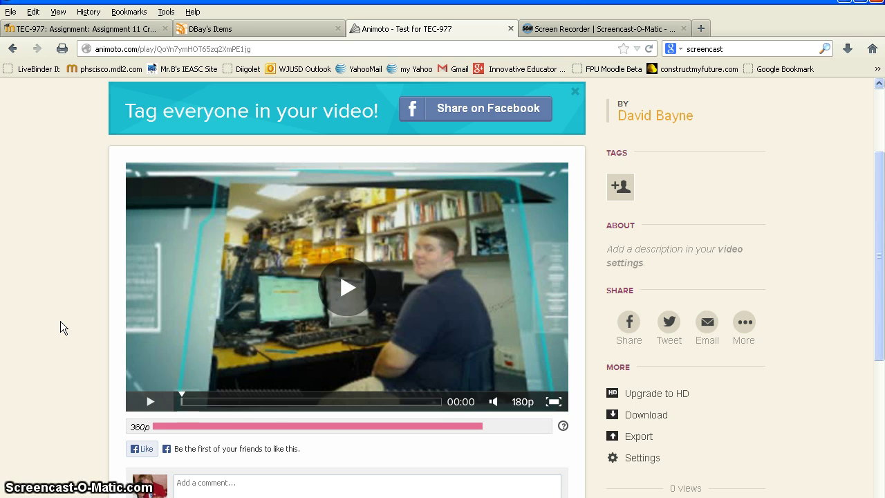
# Play the produced video, view its available quality choices, and pause playback at 00:58.
pyautogui.click(136, 404)
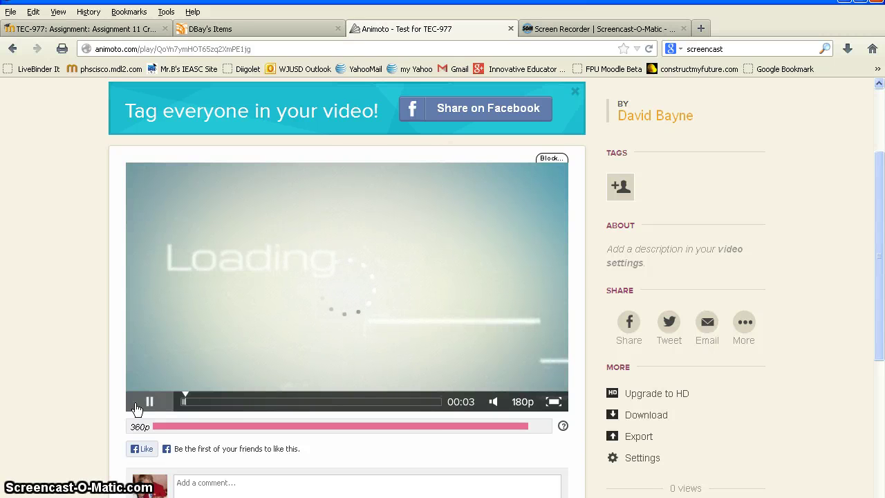
pyautogui.click(520, 402)
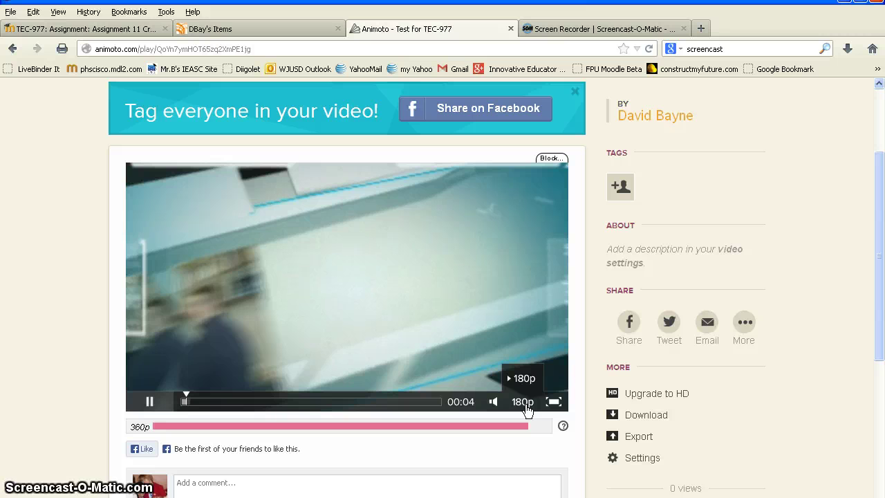
pyautogui.click(637, 396)
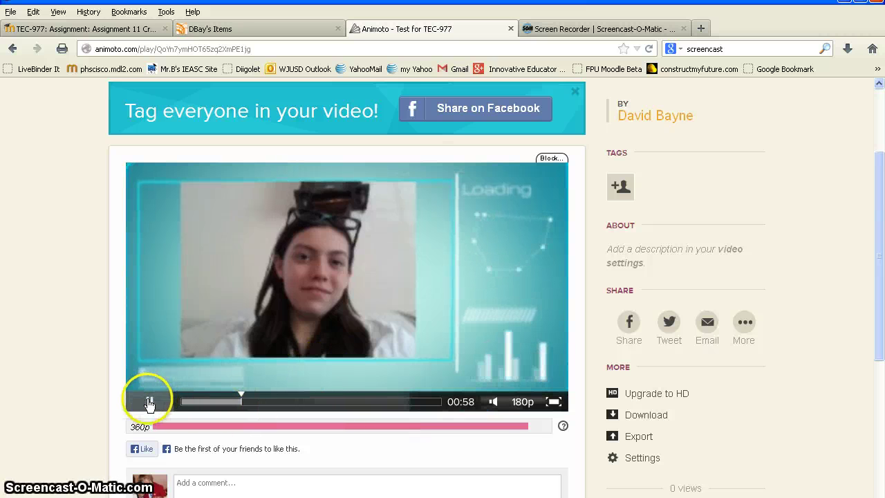
pyautogui.click(148, 402)
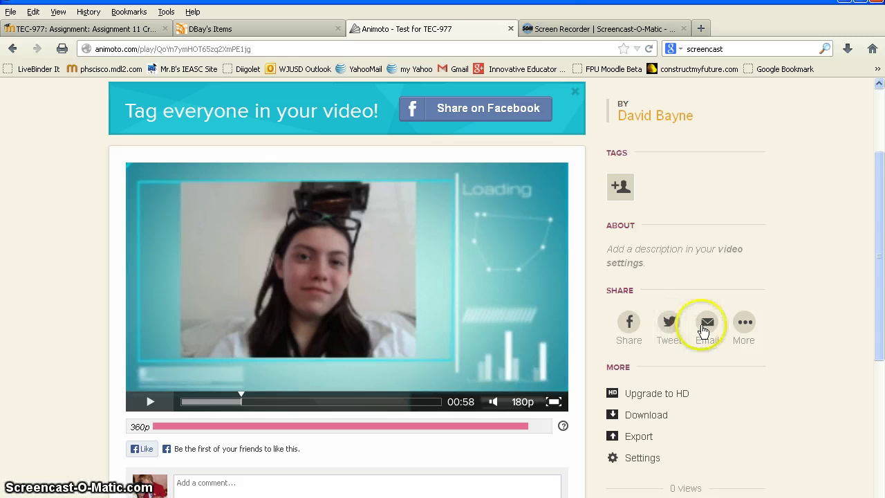
# Review the additional sharing options, comparing the embed code with the video page link, highlight the full link, and close them.
pyautogui.click(749, 323)
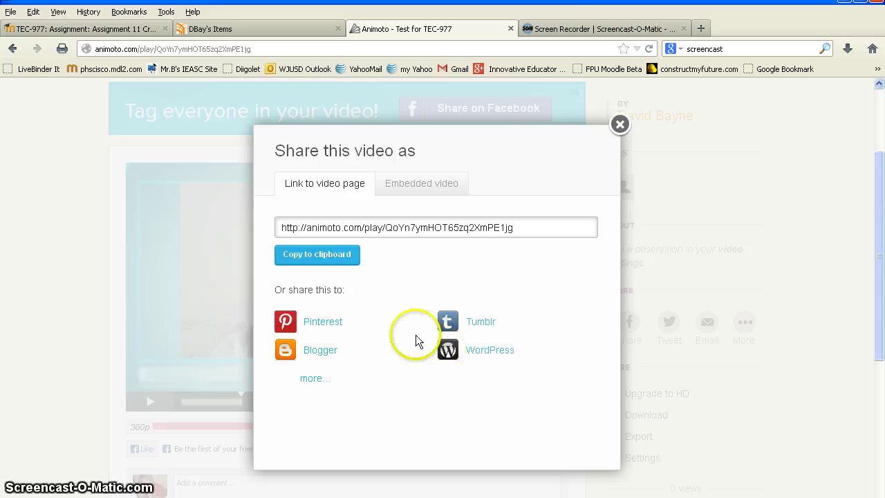
pyautogui.click(403, 184)
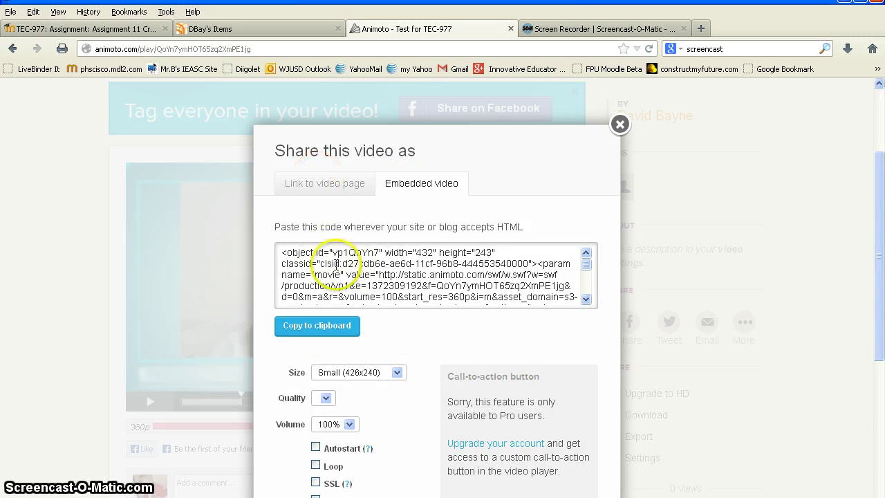
pyautogui.click(332, 192)
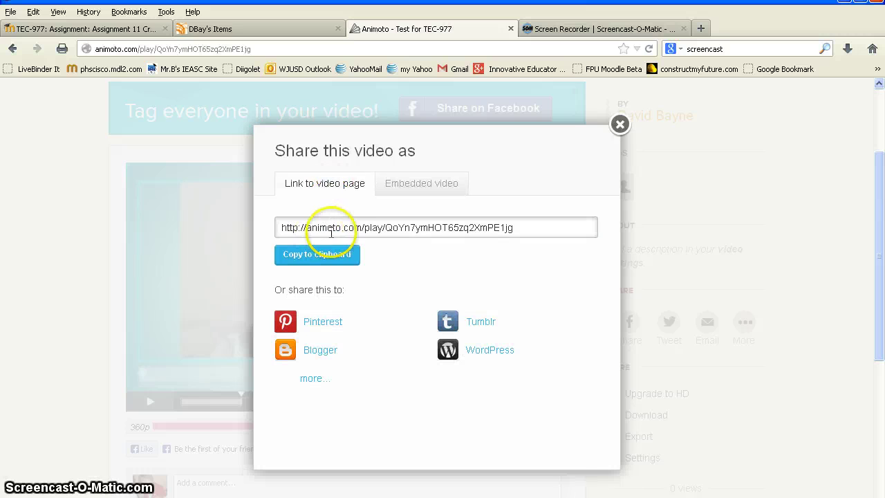
pyautogui.click(331, 229)
pyautogui.moveTo(331, 230); pyautogui.dragTo(367, 228)
pyautogui.moveTo(518, 229); pyautogui.dragTo(284, 225)
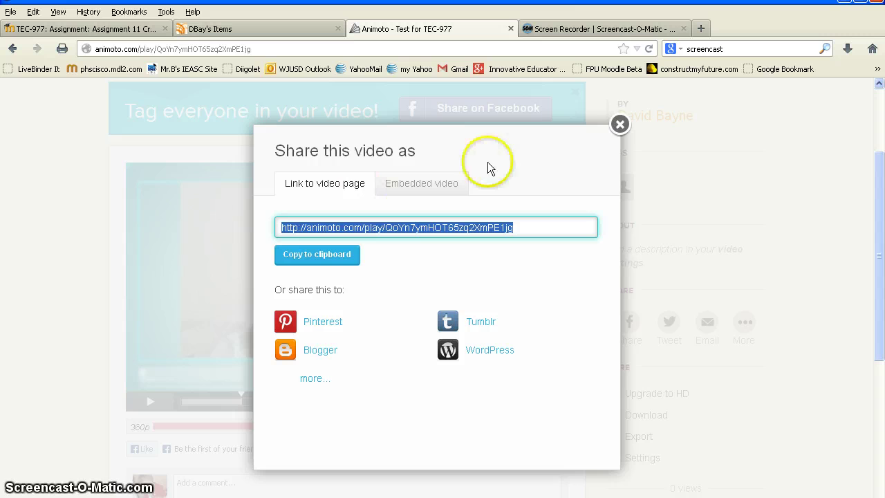
pyautogui.click(620, 124)
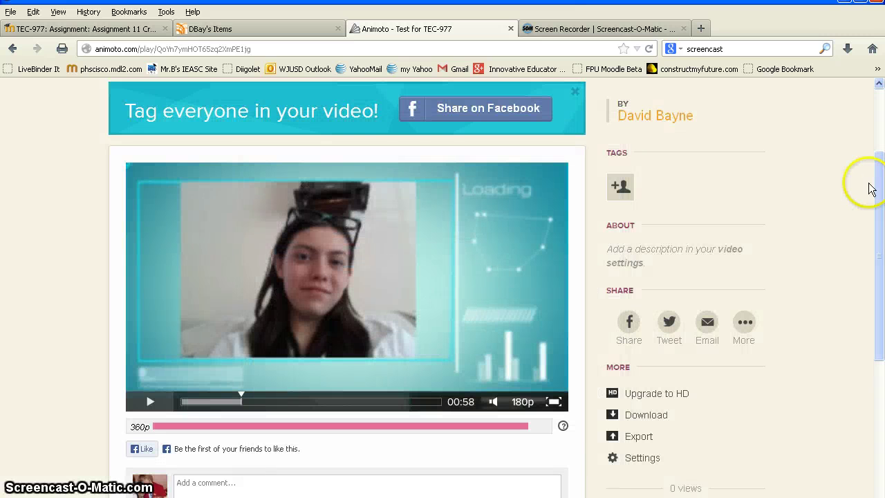
# Look over the download and export options, read the information on exporting the video to other sites, and close it.
pyautogui.moveTo(877, 188); pyautogui.dragTo(881, 242)
pyautogui.moveTo(676, 311); pyautogui.dragTo(626, 316)
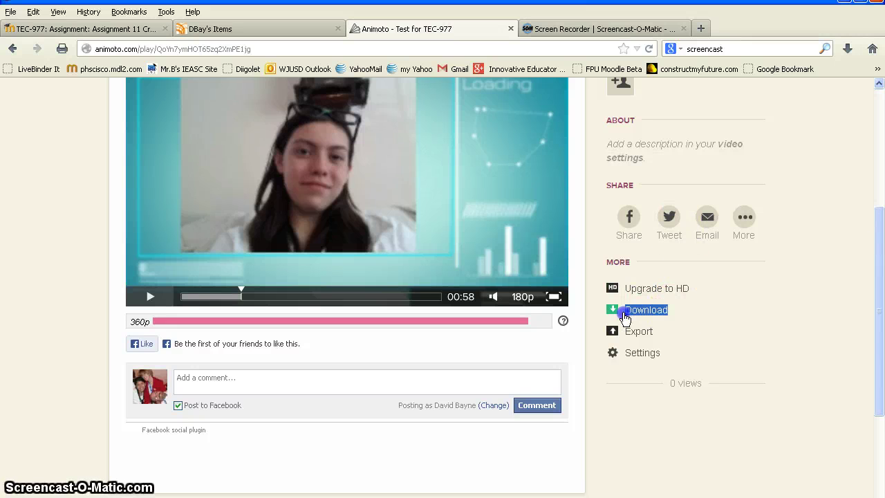
pyautogui.click(637, 333)
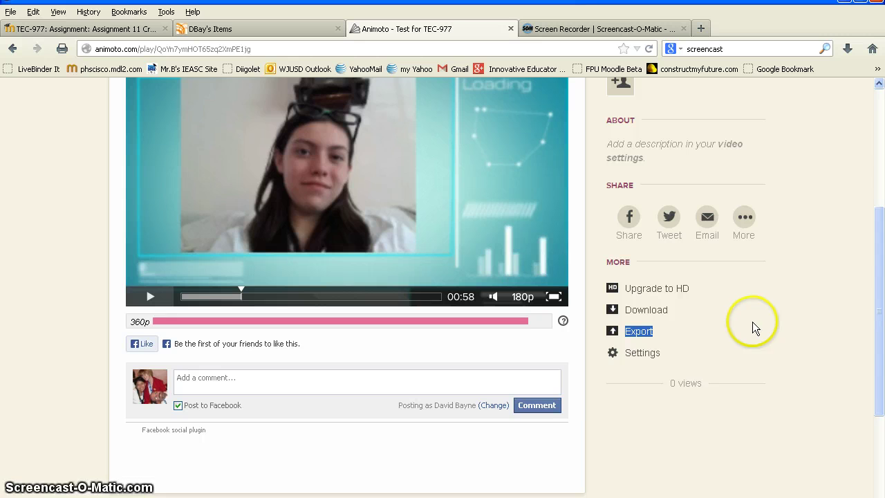
pyautogui.click(640, 331)
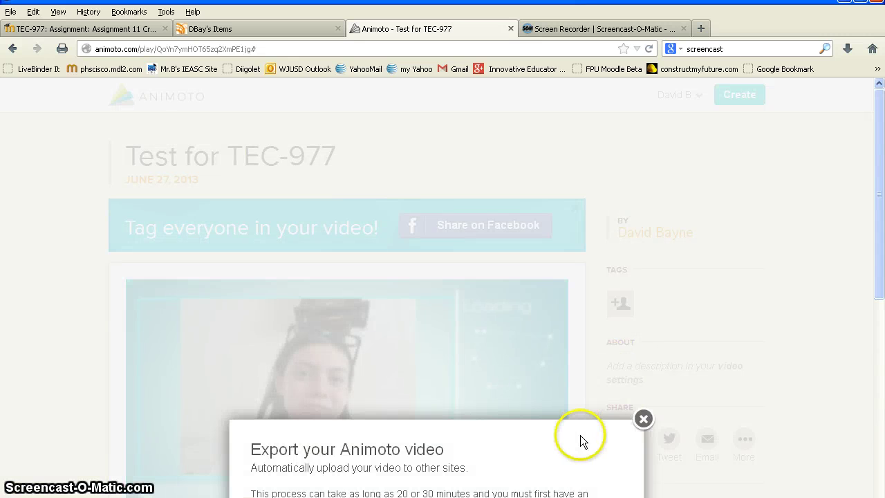
pyautogui.click(579, 369)
pyautogui.hotkey('ctrl', 'a')
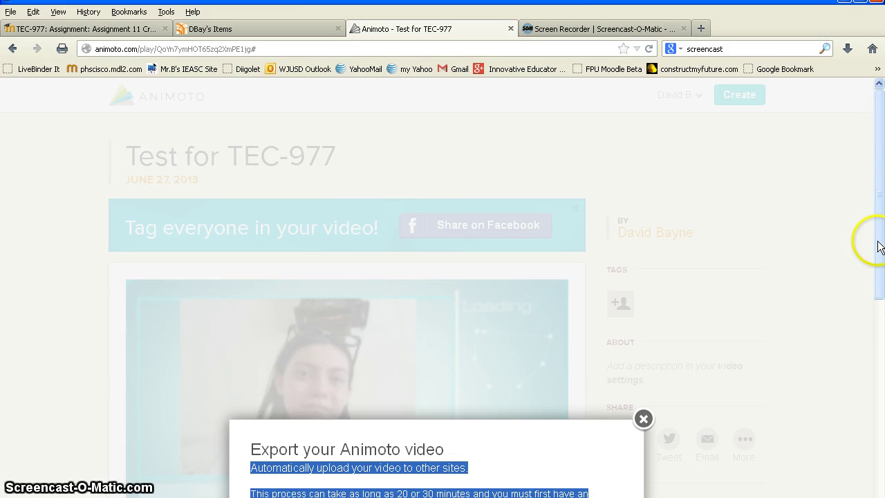
pyautogui.moveTo(879, 242); pyautogui.dragTo(881, 377)
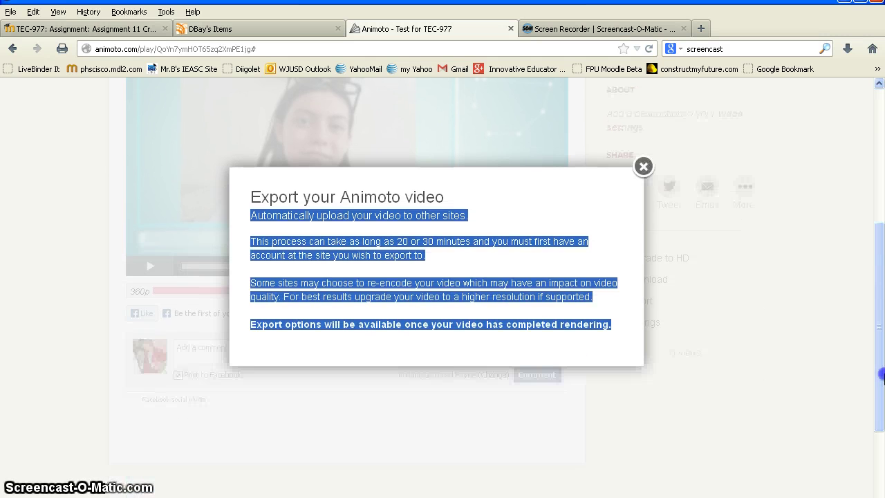
pyautogui.click(562, 283)
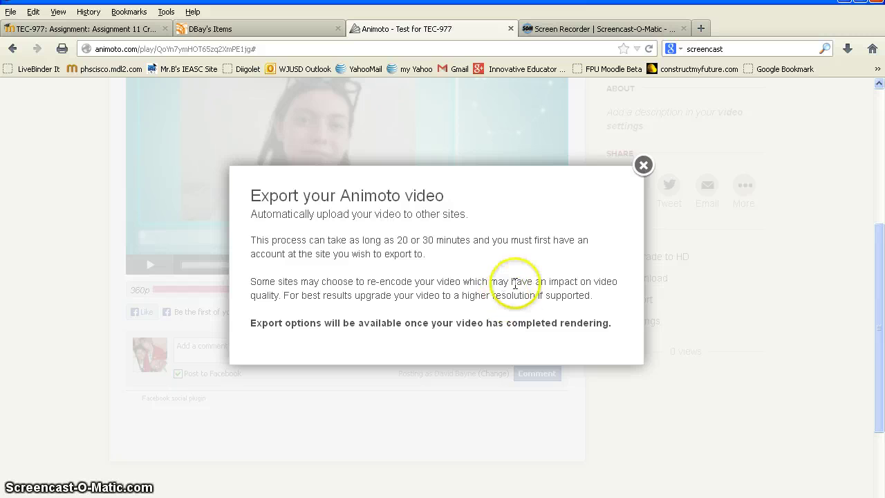
pyautogui.click(643, 166)
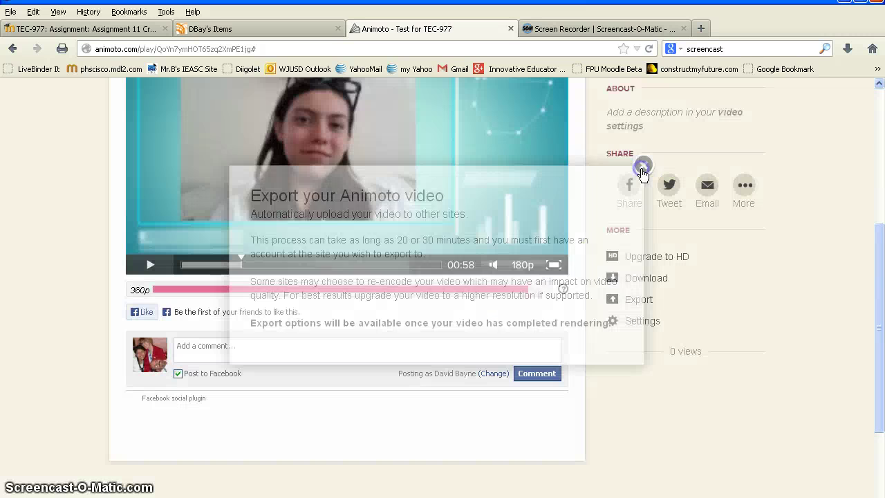
pyautogui.moveTo(883, 396); pyautogui.dragTo(881, 295)
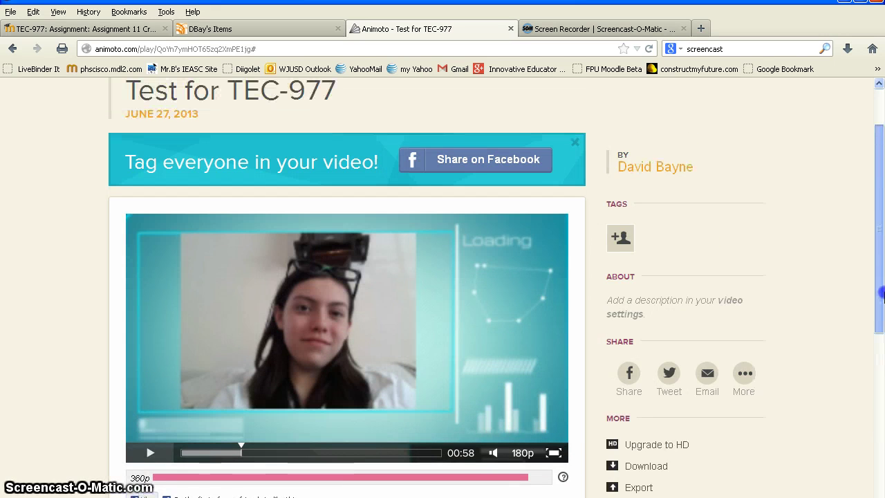